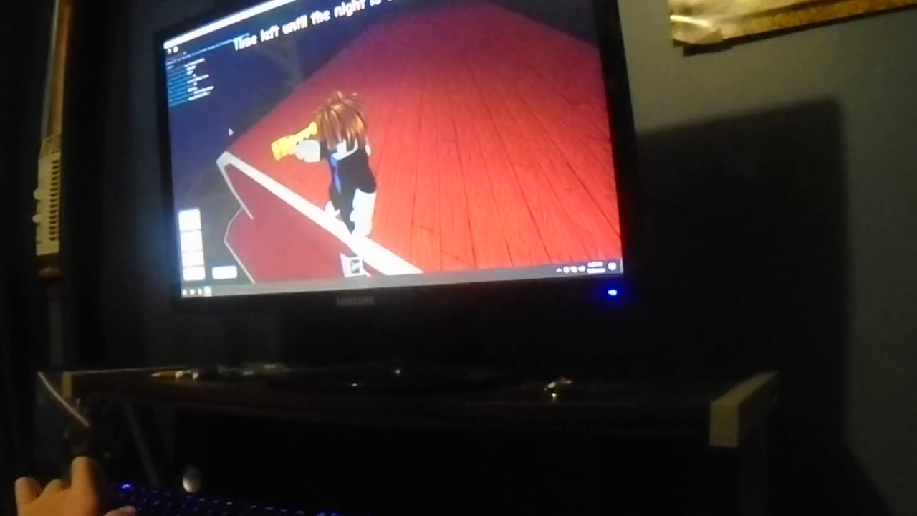
{"action": "key", "text": "Right"}
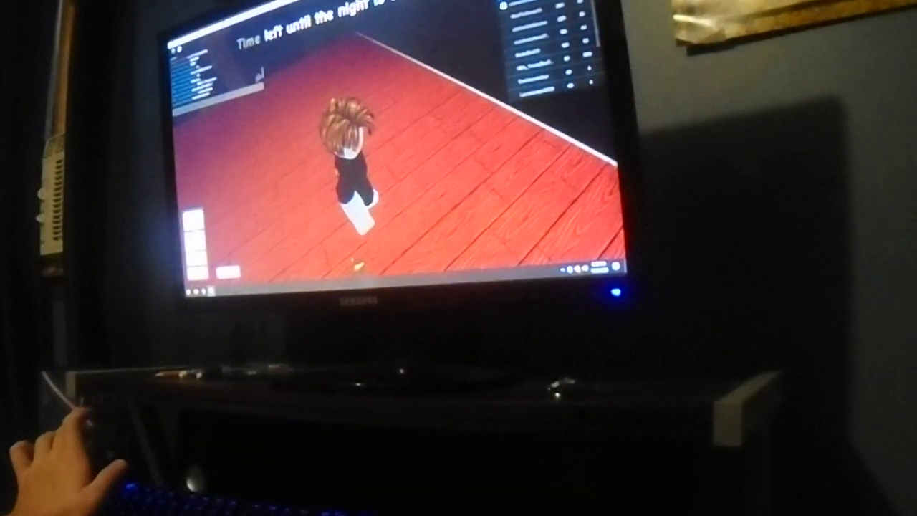
{"action": "key", "text": "w"}
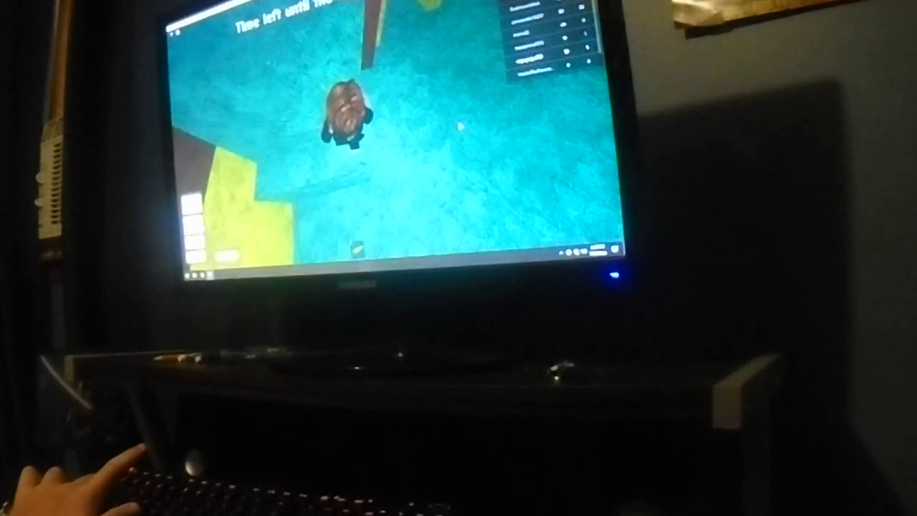
{"action": "key", "text": "w"}
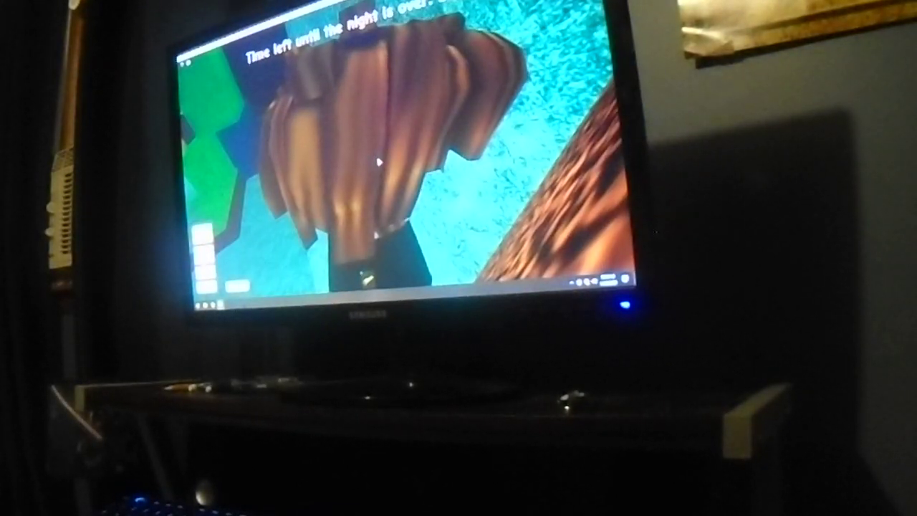
{"action": "scroll", "coordinate": [379, 163], "scroll_direction": "down", "scroll_amount": 2}
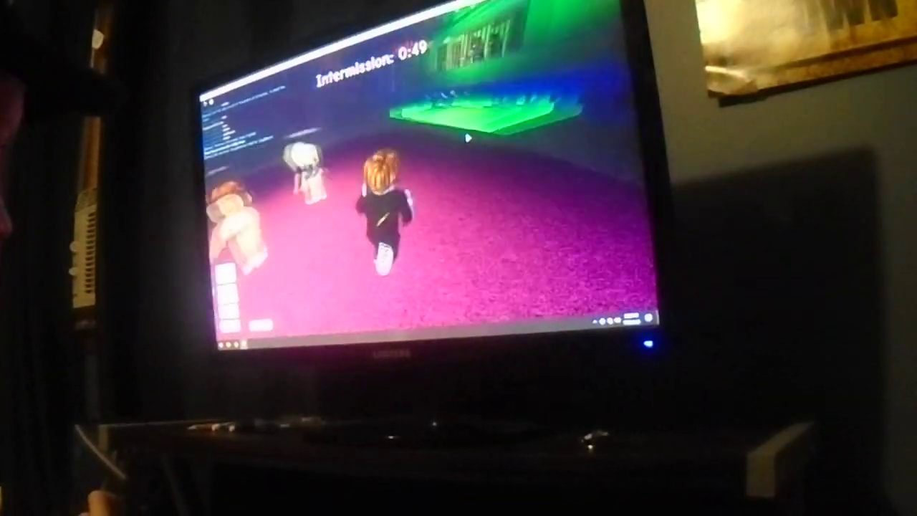
{"action": "key", "text": "w"}
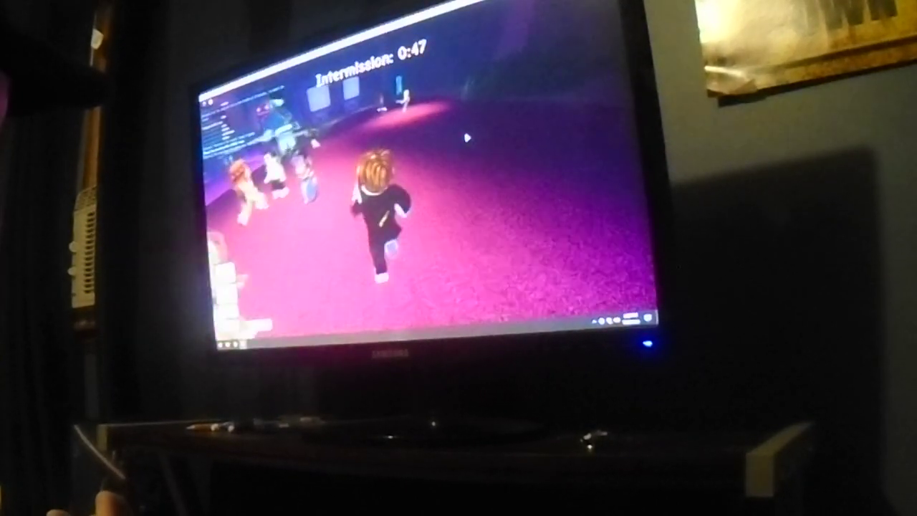
{"action": "key", "text": "w"}
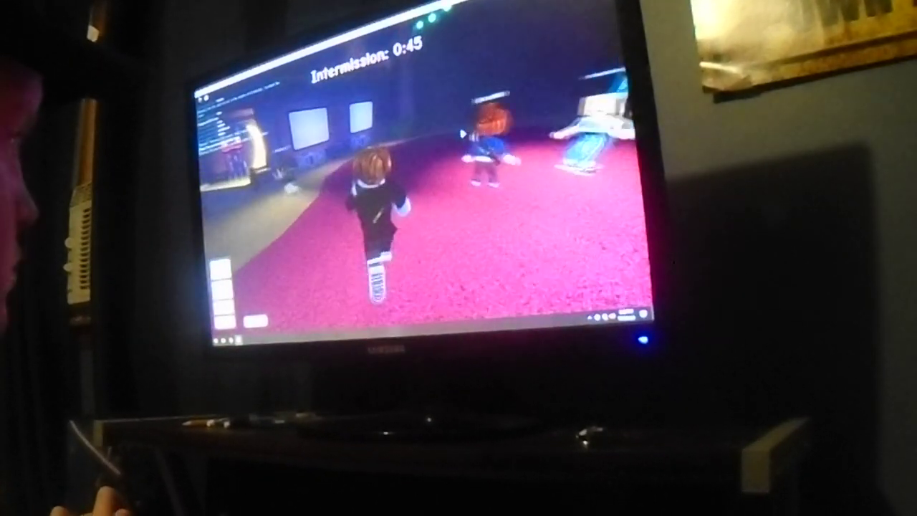
{"action": "key", "text": "w"}
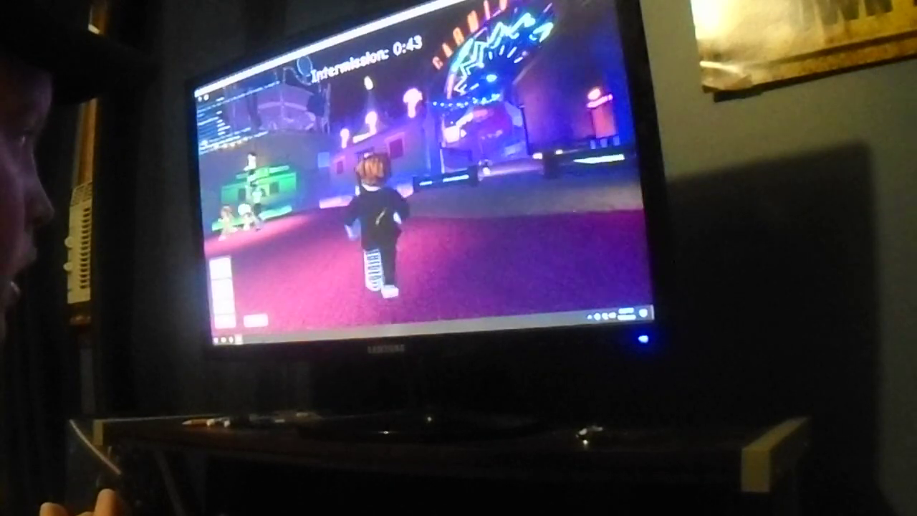
{"action": "key", "text": "w"}
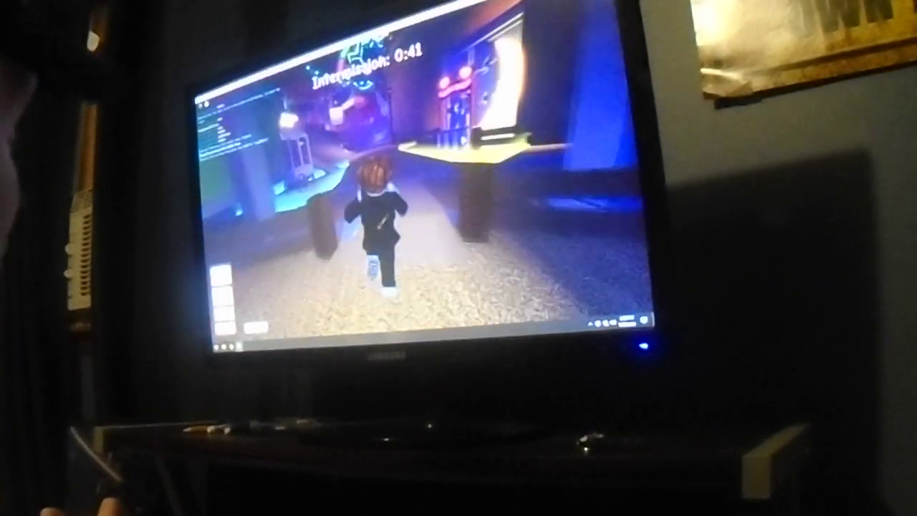
{"action": "key", "text": "w"}
{"action": "key", "text": "w"}
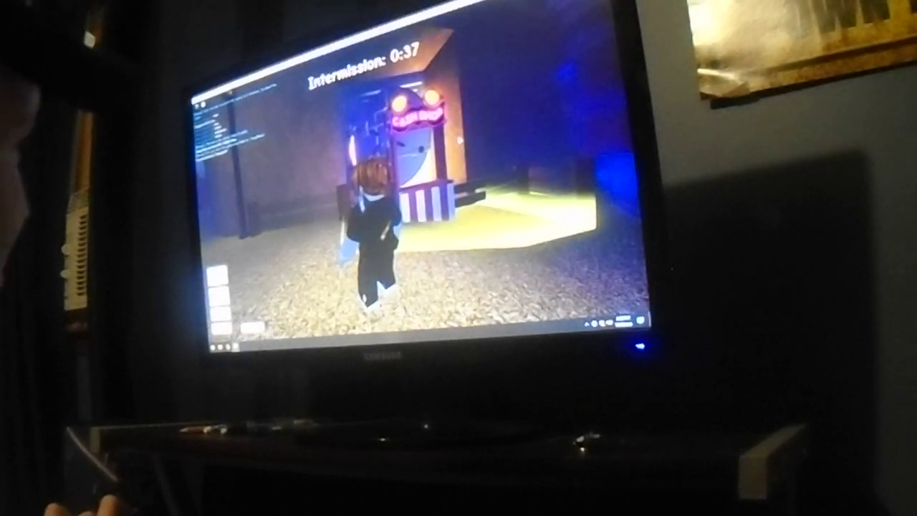
{"action": "key", "text": "w"}
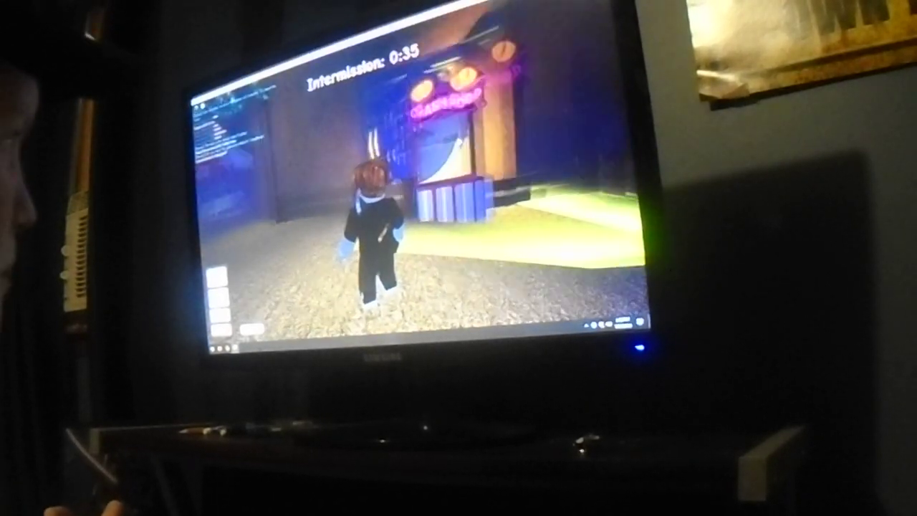
{"action": "key", "text": "w"}
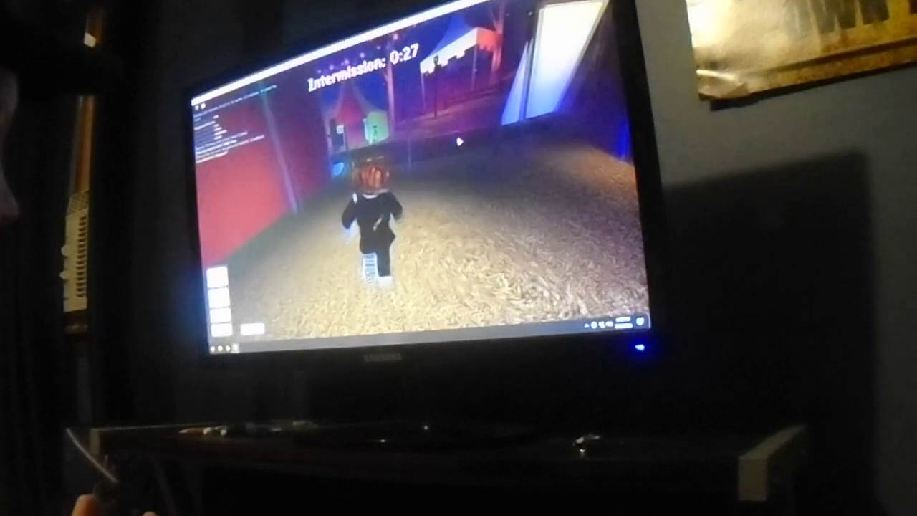
{"action": "key", "text": "w"}
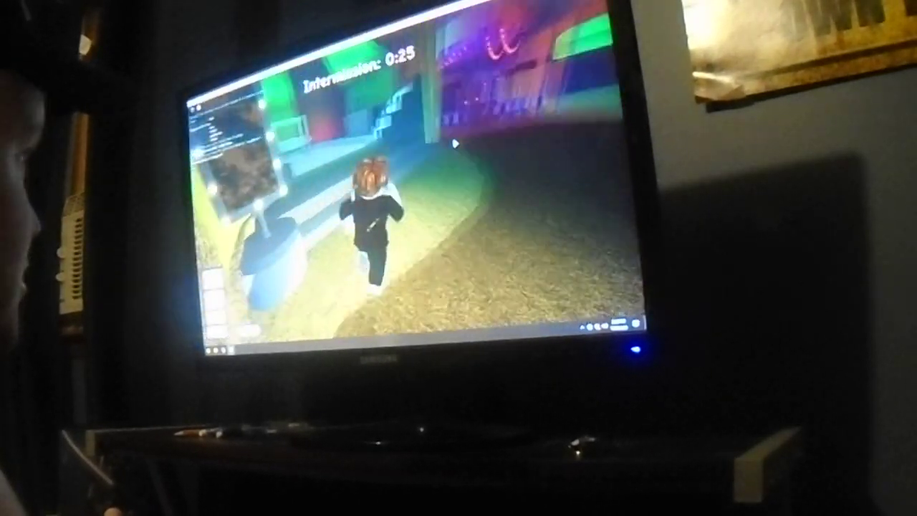
{"action": "key", "text": "w"}
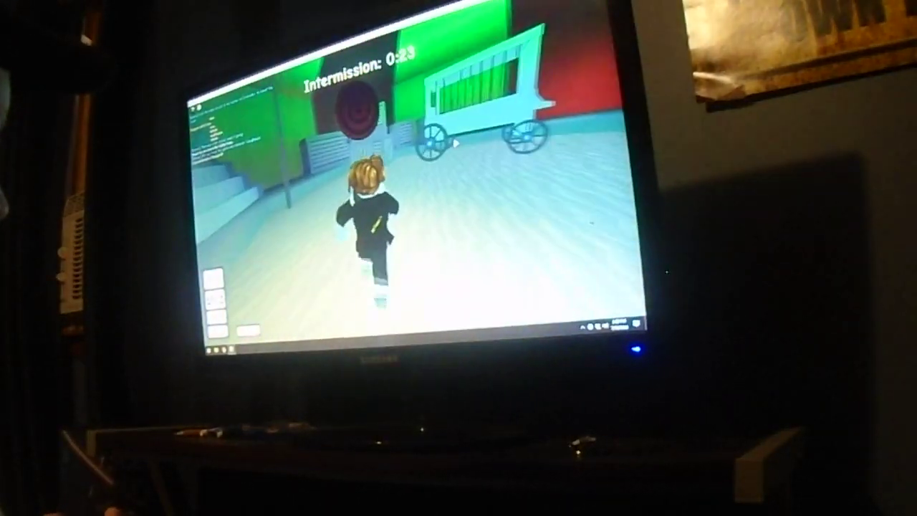
{"action": "key", "text": "w"}
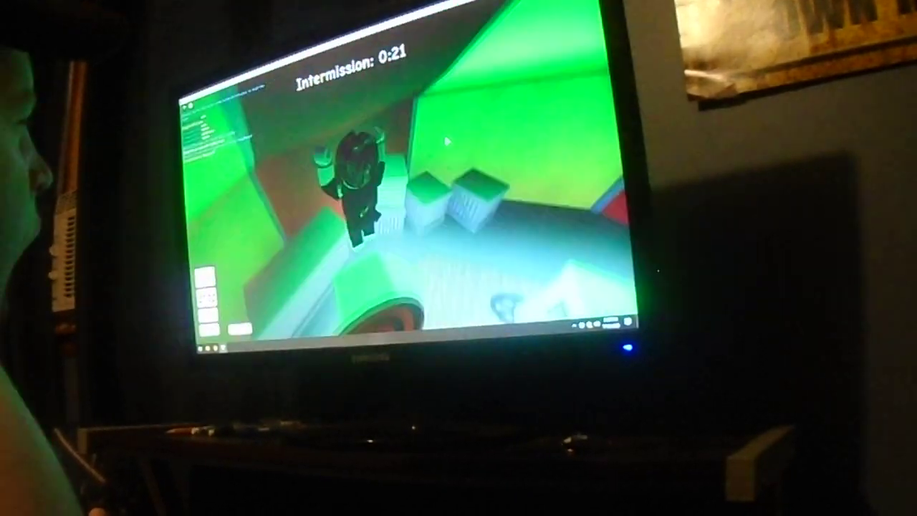
{"action": "key", "text": "w"}
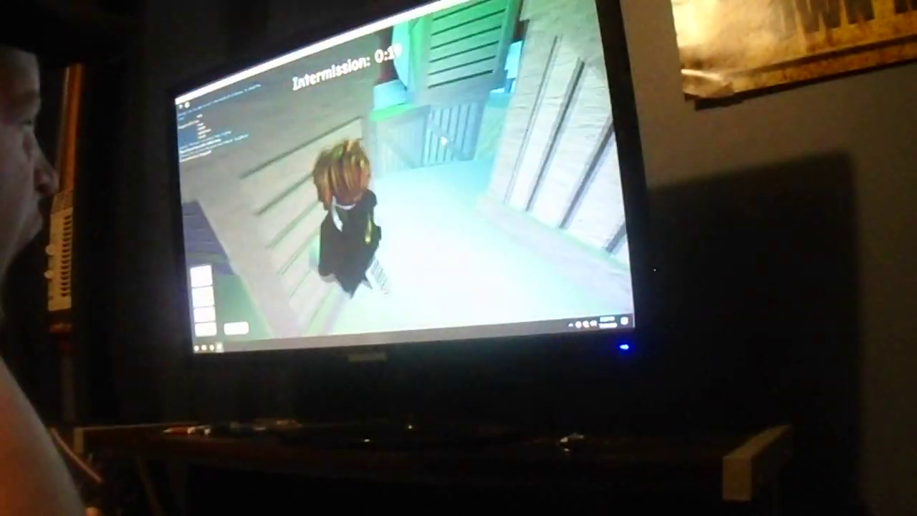
{"action": "key", "text": "w"}
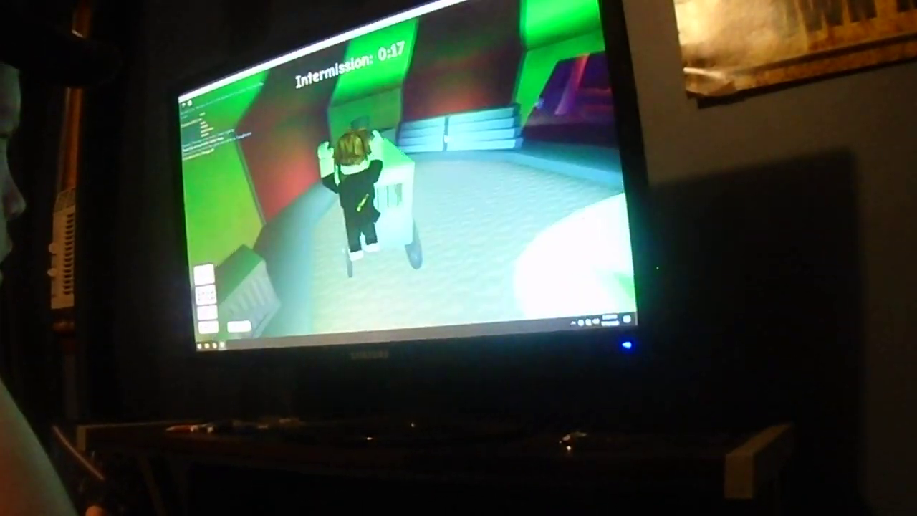
{"action": "key", "text": "w"}
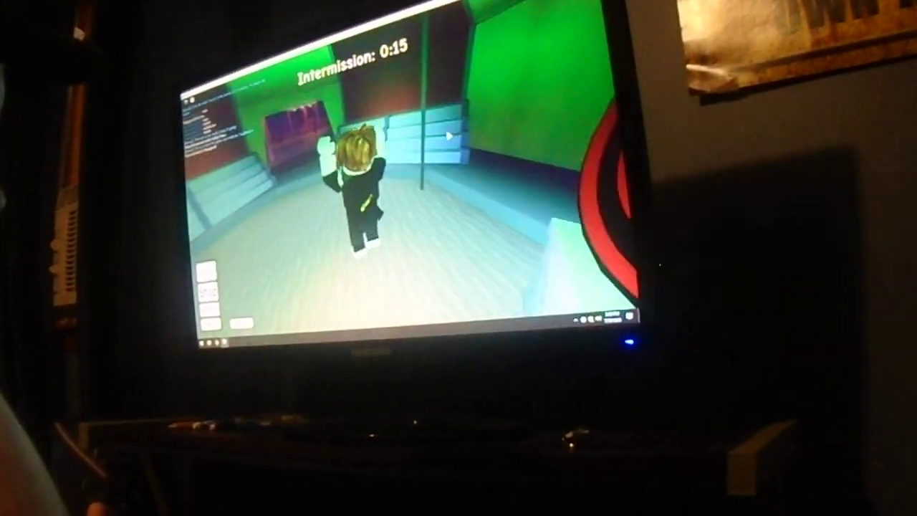
{"action": "key", "text": "w"}
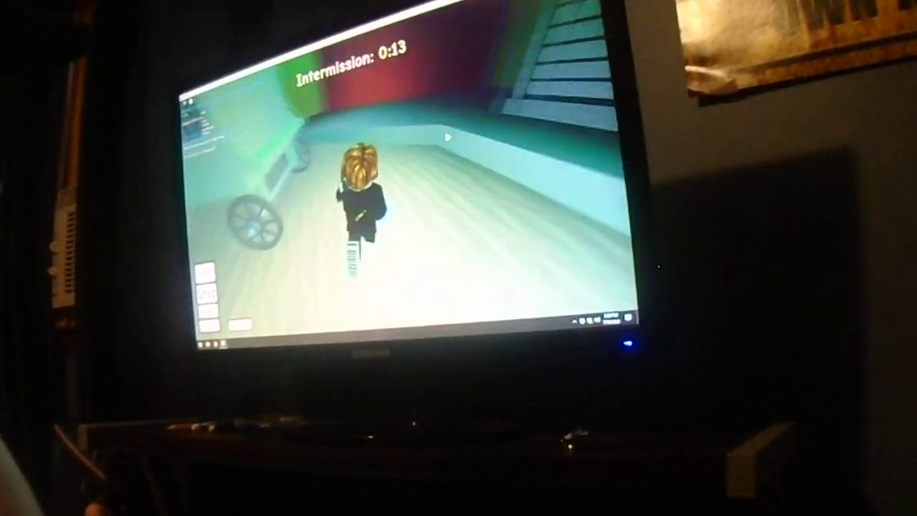
{"action": "key", "text": "w"}
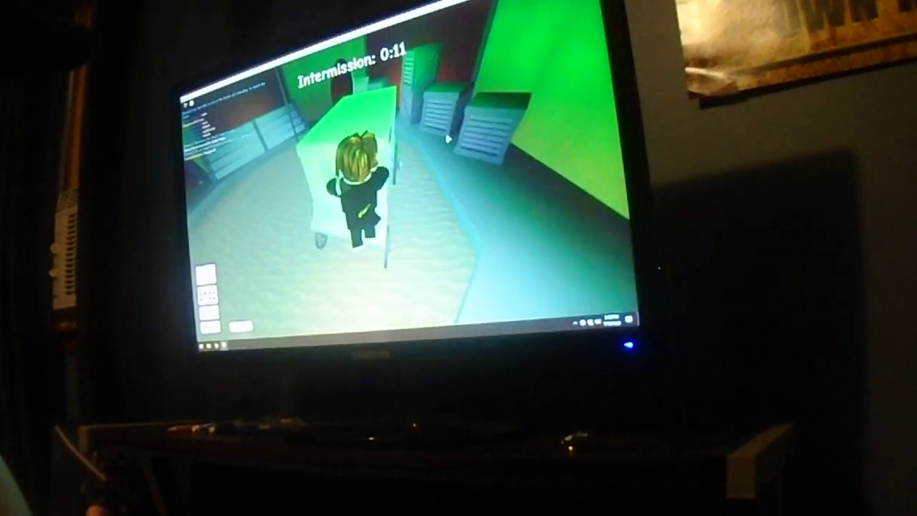
{"action": "key", "text": "w"}
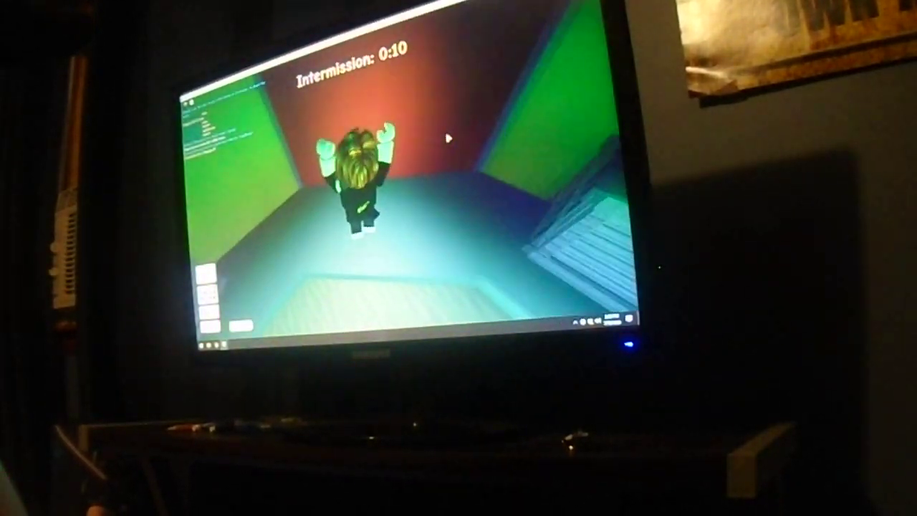
{"action": "key", "text": "w"}
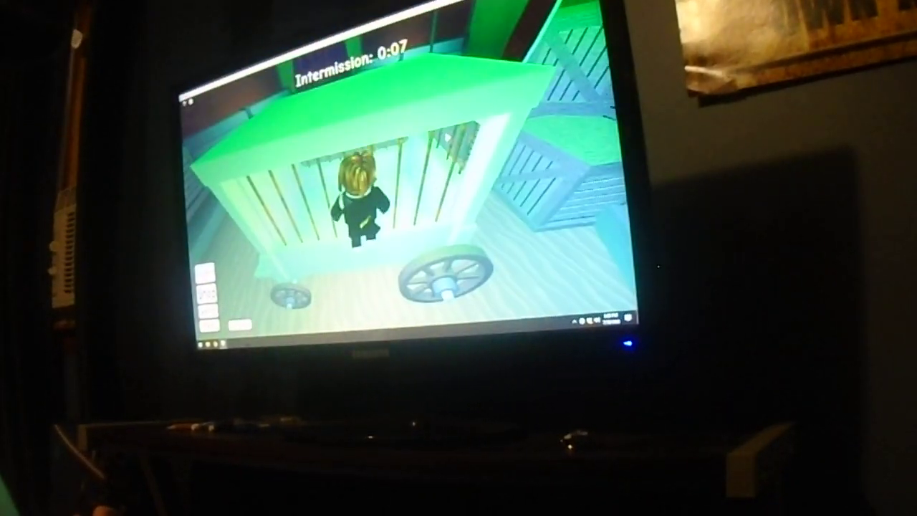
{"action": "key", "text": "w"}
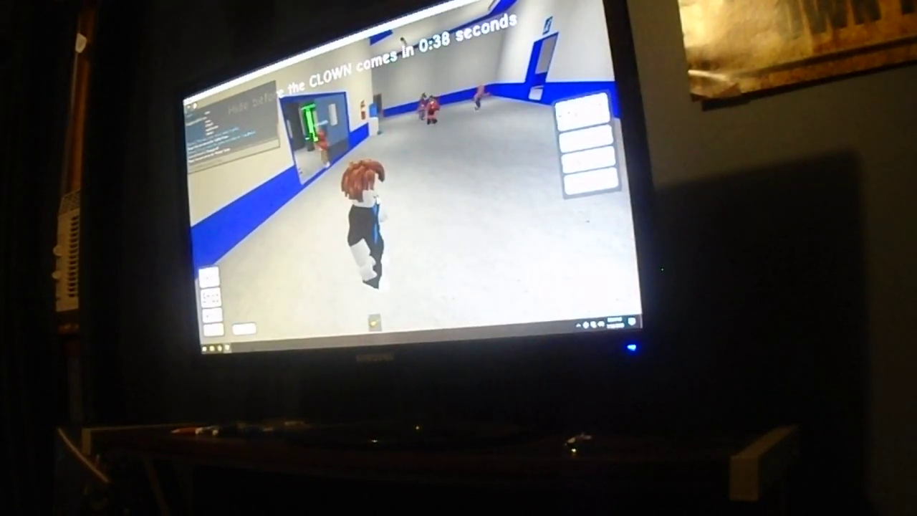
{"action": "key", "text": "s"}
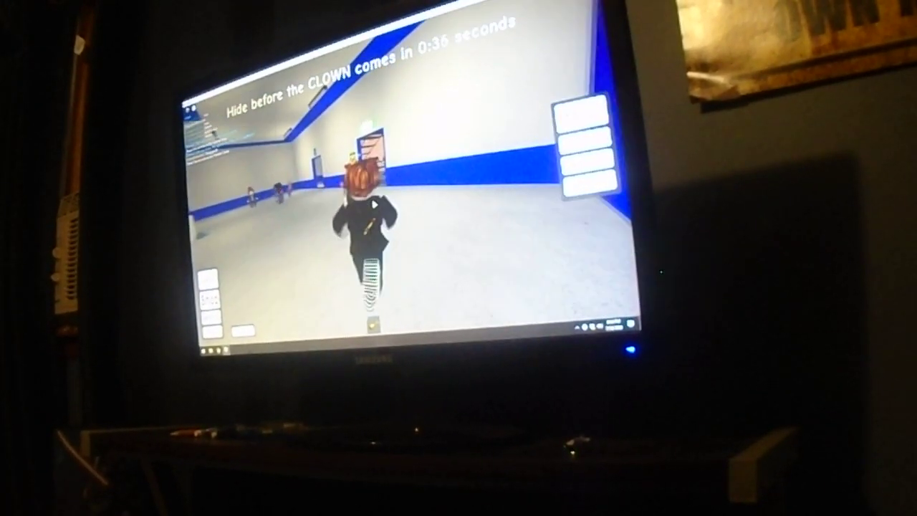
{"action": "key", "text": "w"}
{"action": "right_click", "coordinate": [374, 206]}
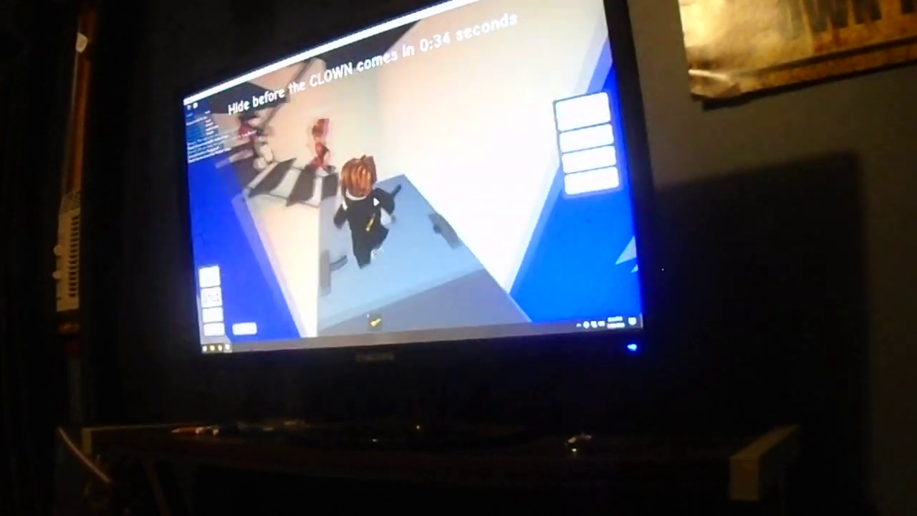
{"action": "key", "text": "w"}
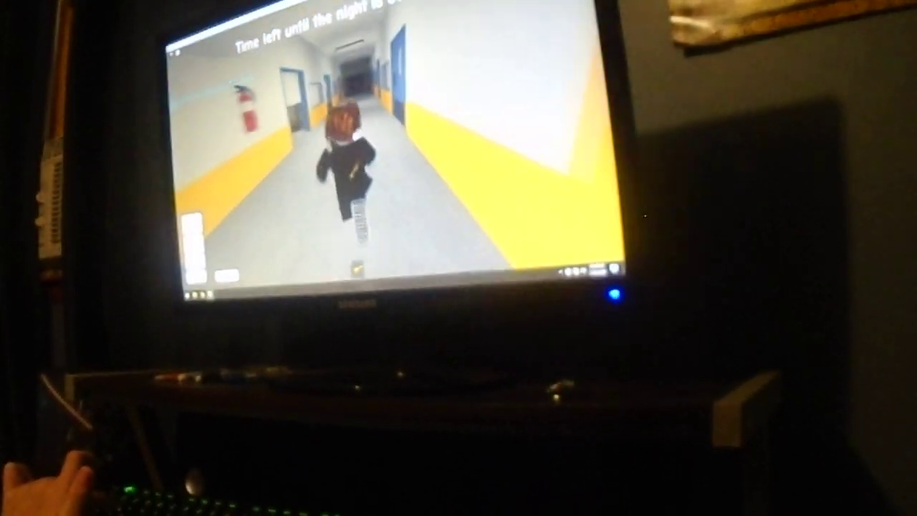
{"action": "key", "text": "w"}
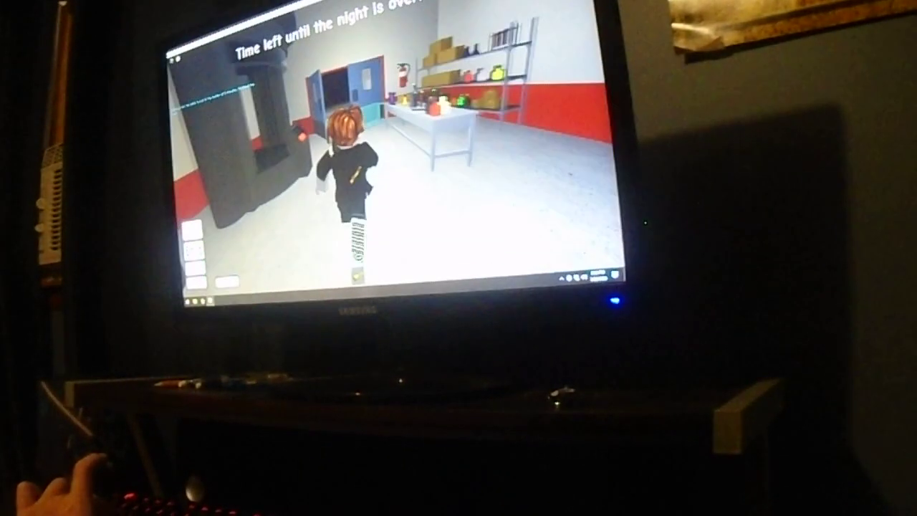
{"action": "key", "text": "w"}
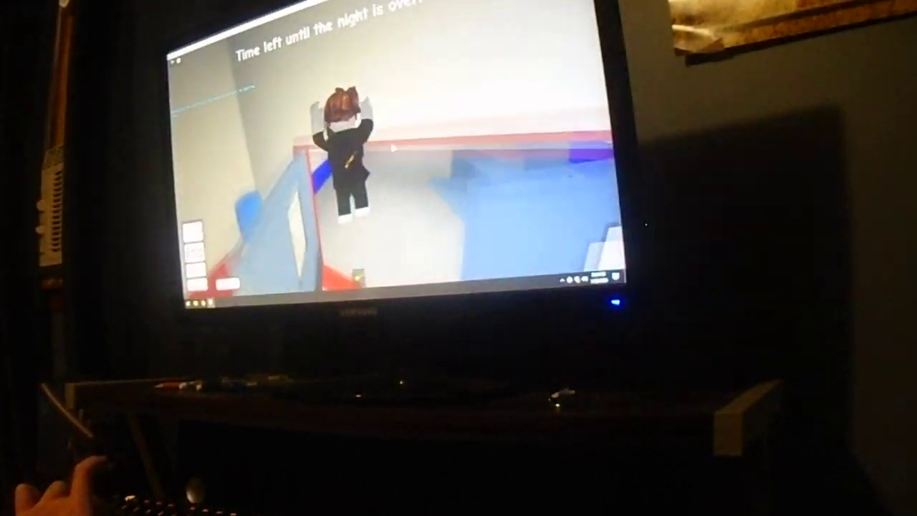